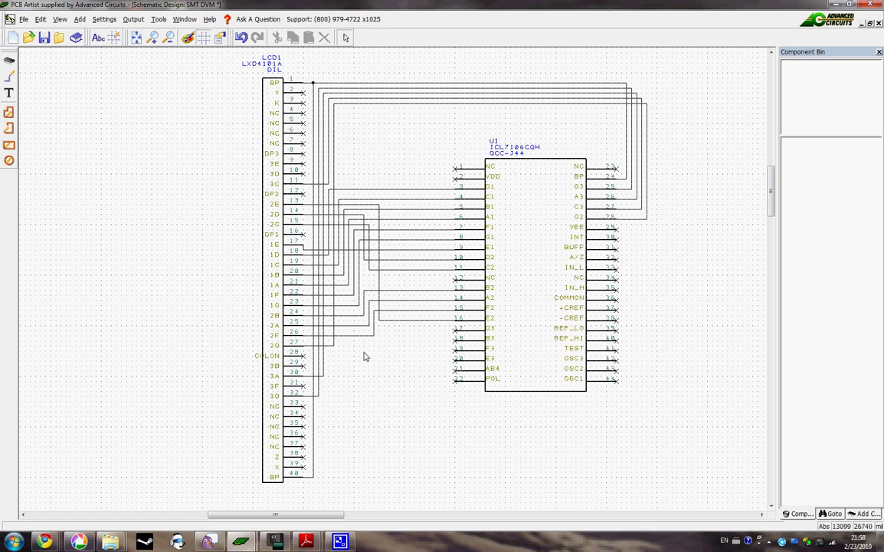
Step: Inspect U1's pins, check the LCD drawing H4101A.pdf in Adobe Reader, and return to the PCB Artist schematic
{"action": "middle_click_drag", "start_coordinate": [375, 357], "coordinate": [474, 365]}
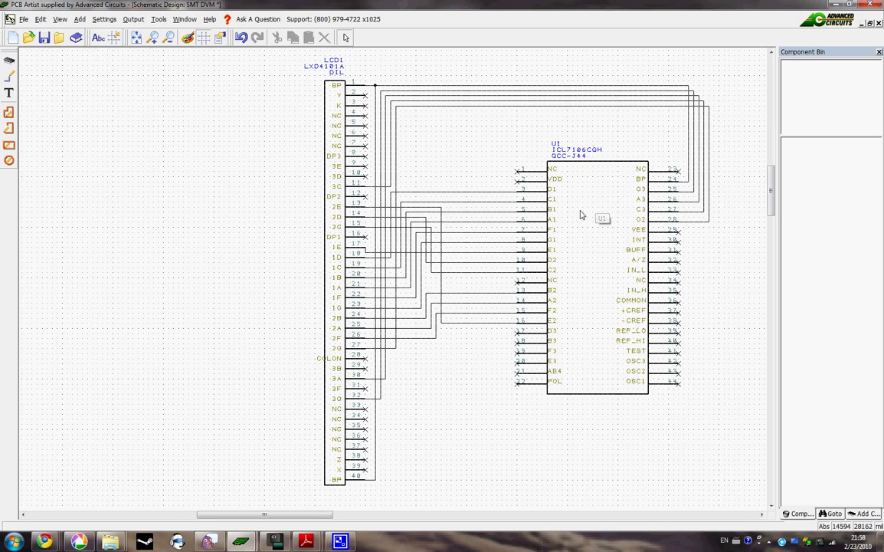
{"action": "scroll", "coordinate": [580, 215], "scroll_direction": "up", "scroll_amount": 2}
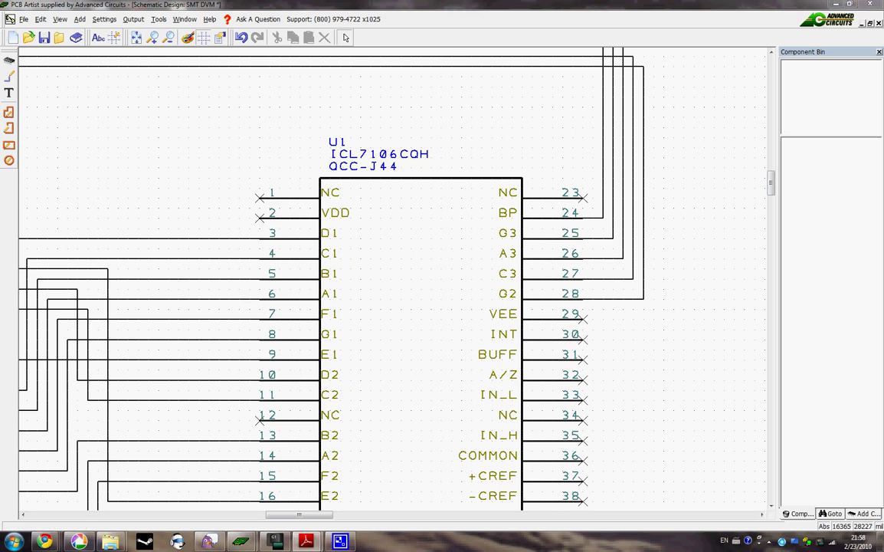
{"action": "left_click", "coordinate": [306, 542]}
{"action": "left_click_drag", "start_coordinate": [412, 5], "coordinate": [412, 1]}
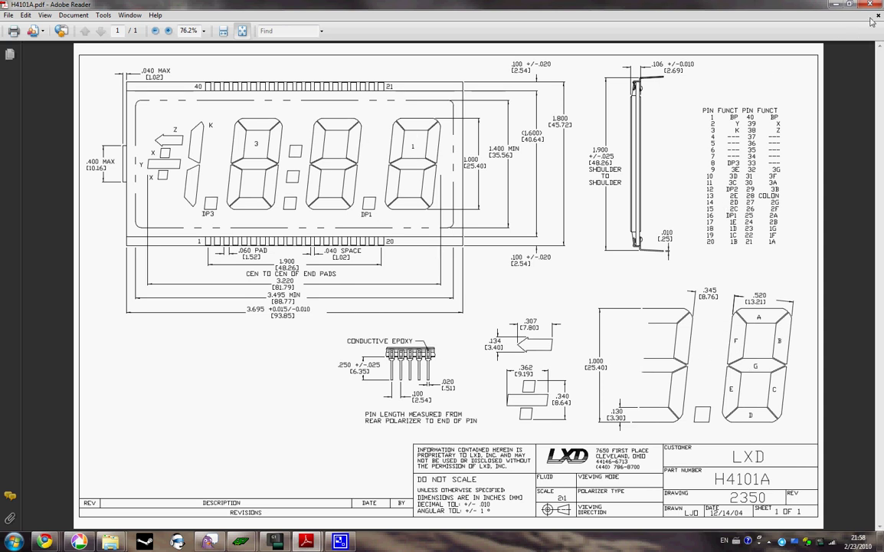
{"action": "left_click", "coordinate": [835, 4]}
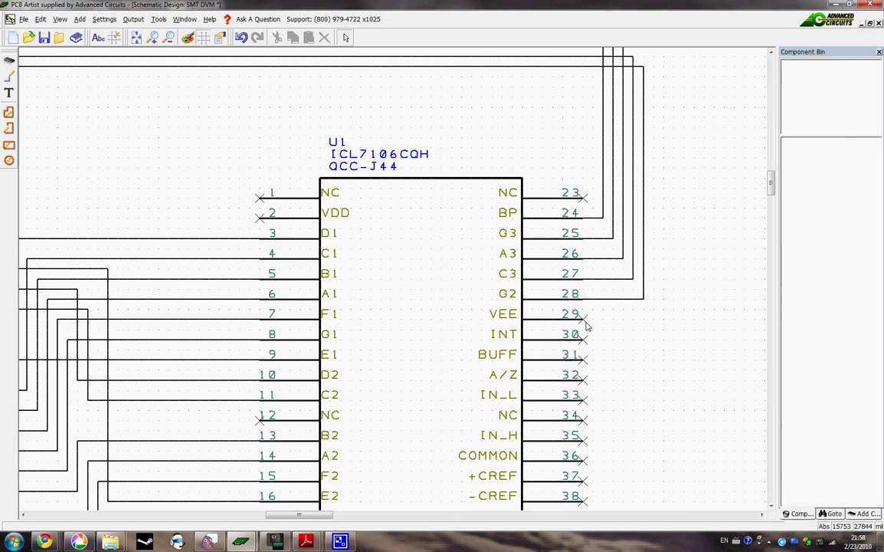
Step: Examine the existing connections between the LCD1 segment pins and U1, including U1's unconnected D3, B3, F3 and E3 pins
{"action": "left_click", "coordinate": [408, 363]}
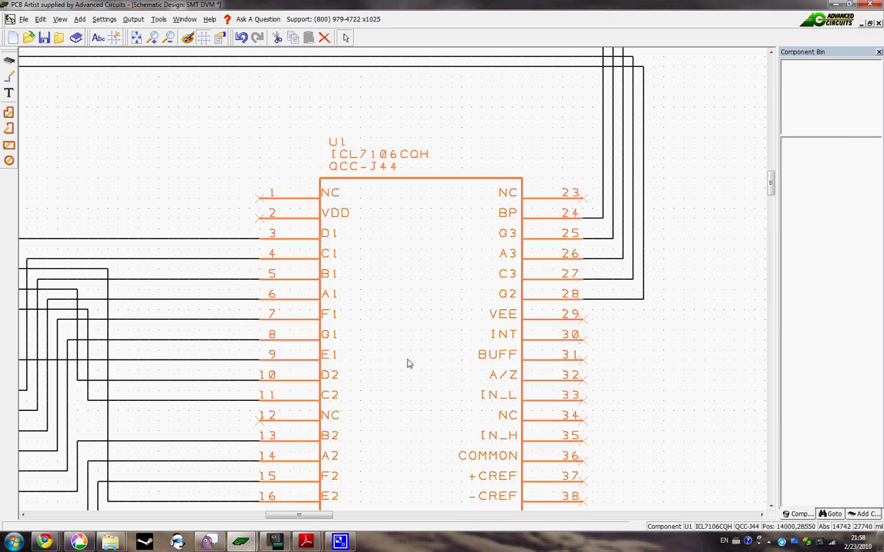
{"action": "left_click", "coordinate": [213, 134]}
{"action": "middle_click_drag", "start_coordinate": [412, 300], "coordinate": [427, 207]}
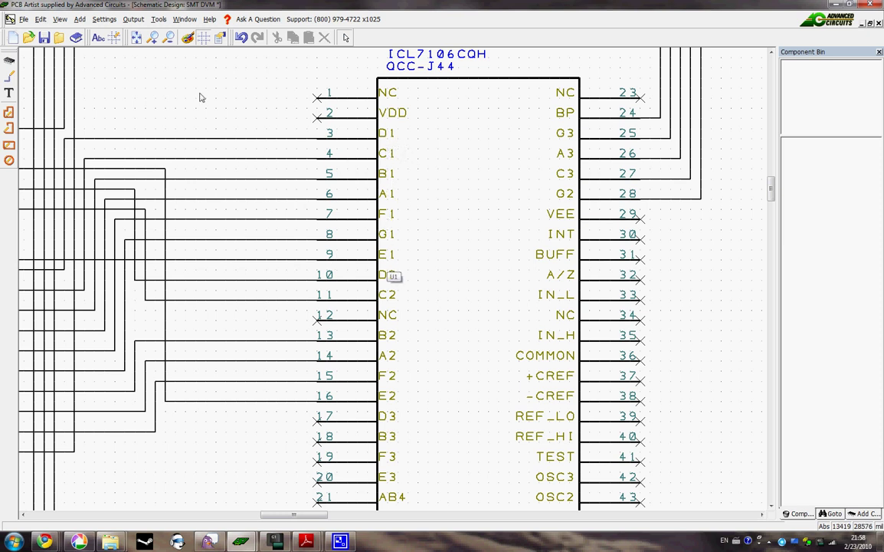
{"action": "middle_click_drag", "start_coordinate": [321, 113], "coordinate": [488, 105]}
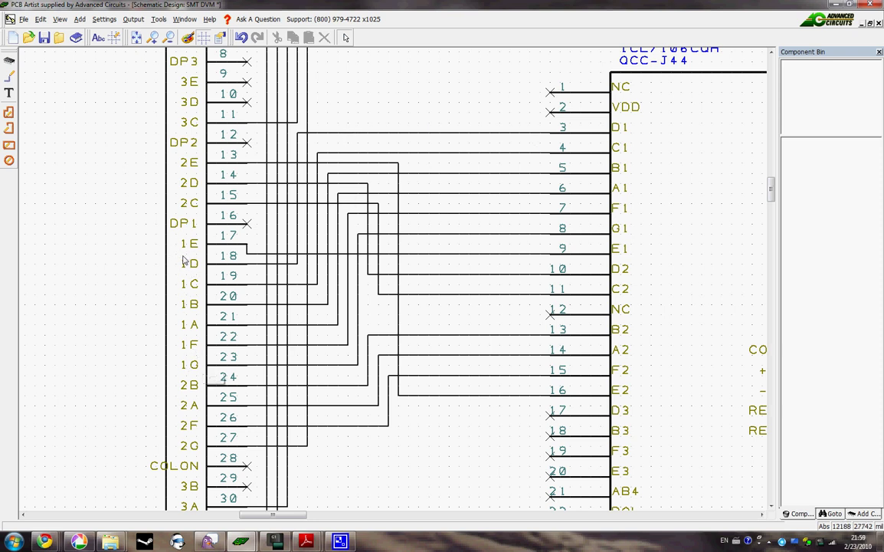
{"action": "scroll", "coordinate": [395, 275], "scroll_direction": "down", "scroll_amount": 2}
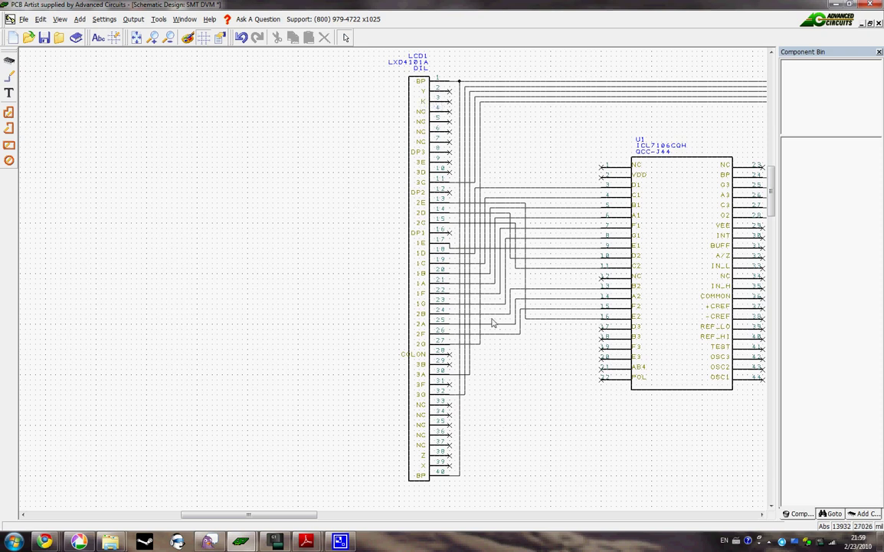
{"action": "scroll", "coordinate": [549, 359], "scroll_direction": "up", "scroll_amount": 2}
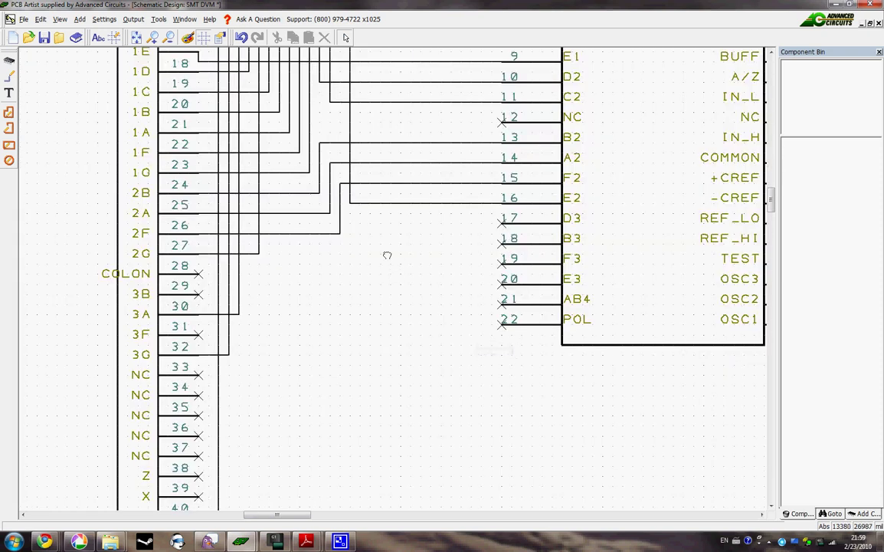
{"action": "middle_click_drag", "start_coordinate": [387, 255], "coordinate": [539, 423]}
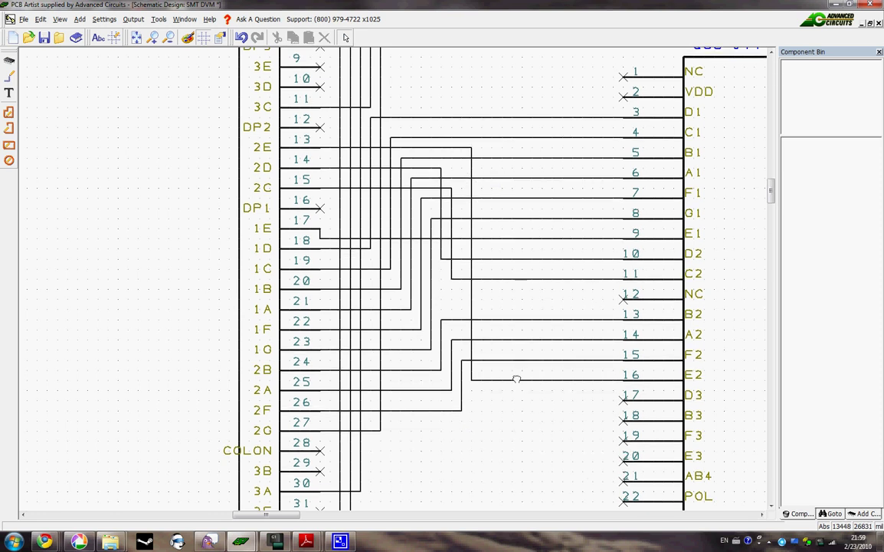
{"action": "middle_click_drag", "start_coordinate": [517, 375], "coordinate": [459, 269]}
{"action": "scroll", "coordinate": [459, 269], "scroll_direction": "down", "scroll_amount": 5}
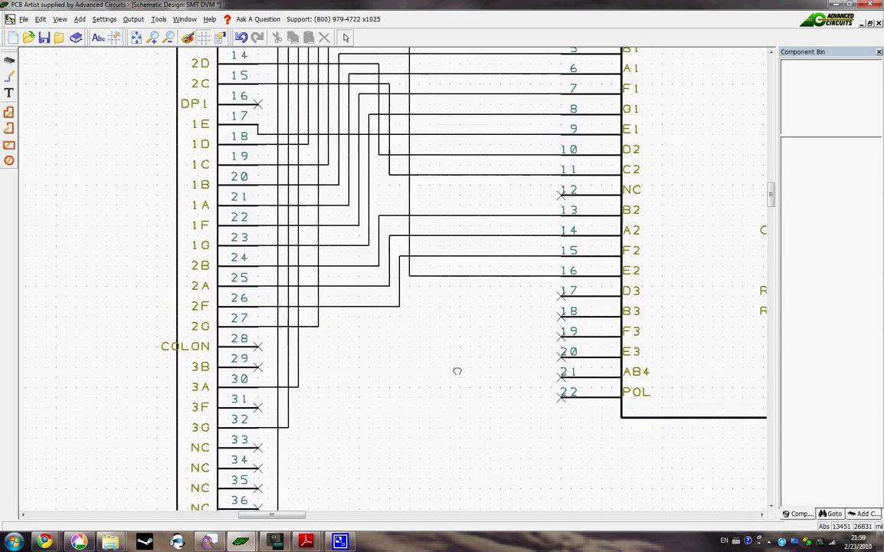
Step: Wire U1 pin 17 (D3) to LCD1 pin 10 (3D), routing the vertical run beside the other segment connections
{"action": "scroll", "coordinate": [405, 261], "scroll_direction": "up", "scroll_amount": 2}
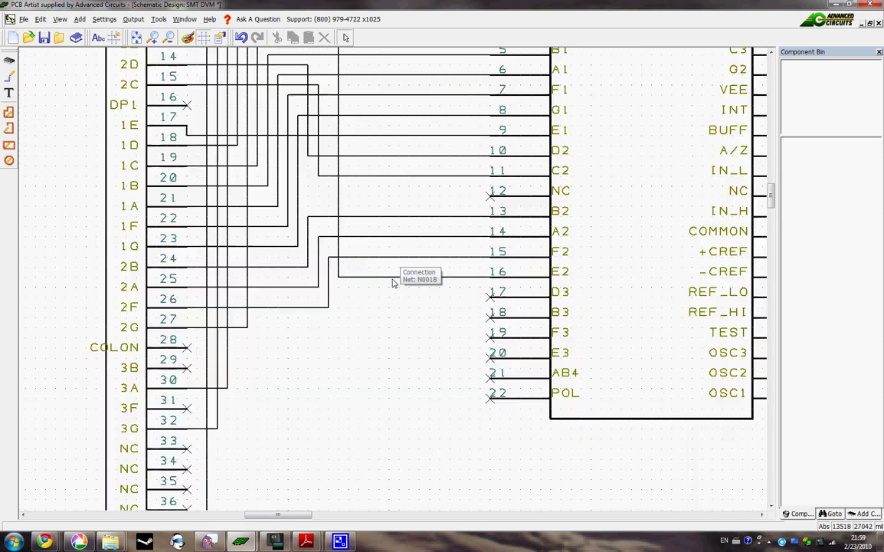
{"action": "middle_click_drag", "start_coordinate": [375, 296], "coordinate": [496, 416]}
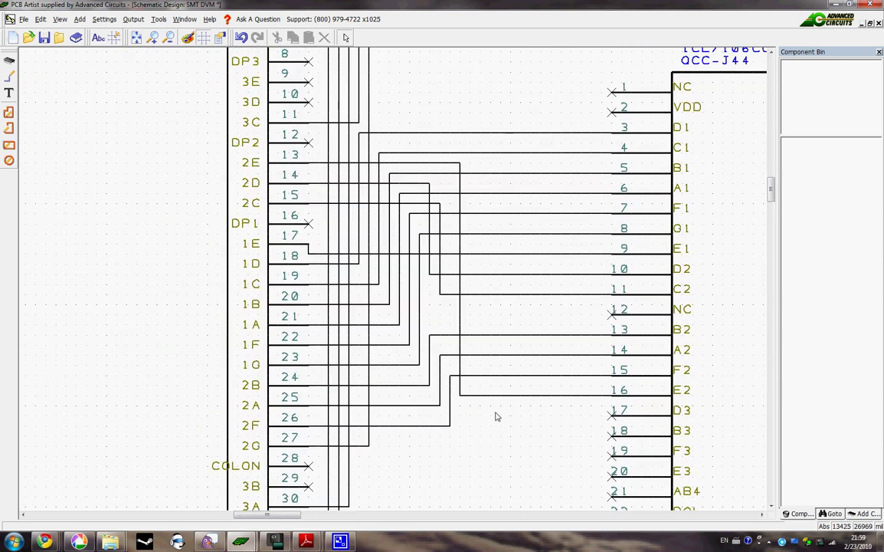
{"action": "left_click", "coordinate": [613, 415]}
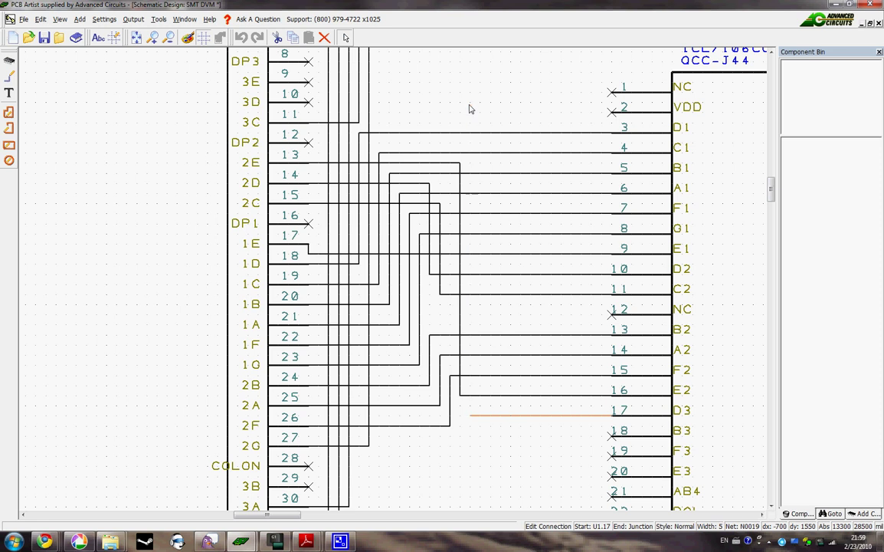
{"action": "left_click", "coordinate": [470, 105]}
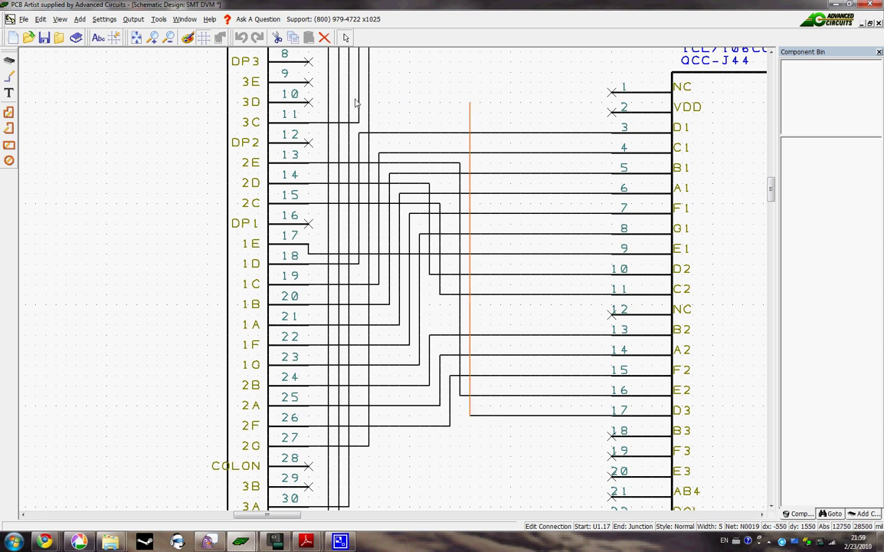
{"action": "left_click", "coordinate": [310, 104]}
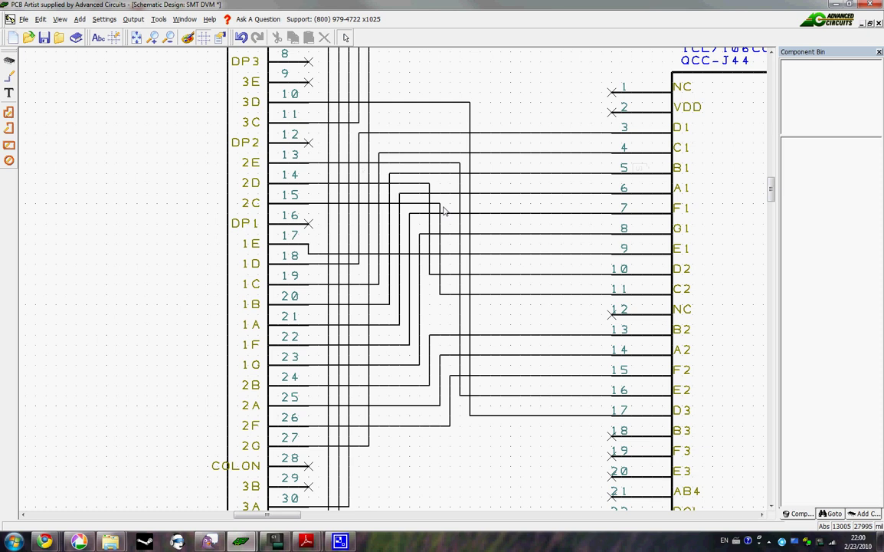
Step: Wire U1 pin 18 (B3) to LCD1 pin 29 (3B) with a single vertical jog between the components
{"action": "left_click", "coordinate": [610, 436]}
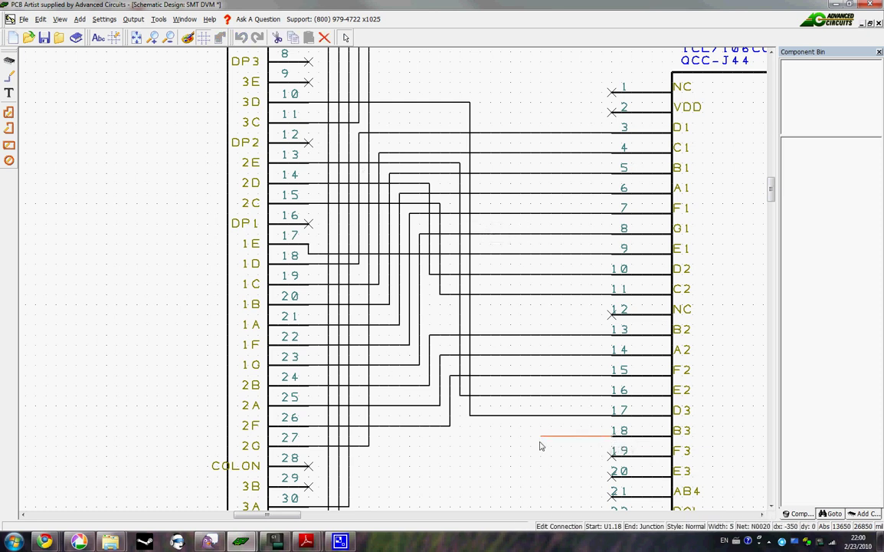
{"action": "left_click", "coordinate": [379, 485]}
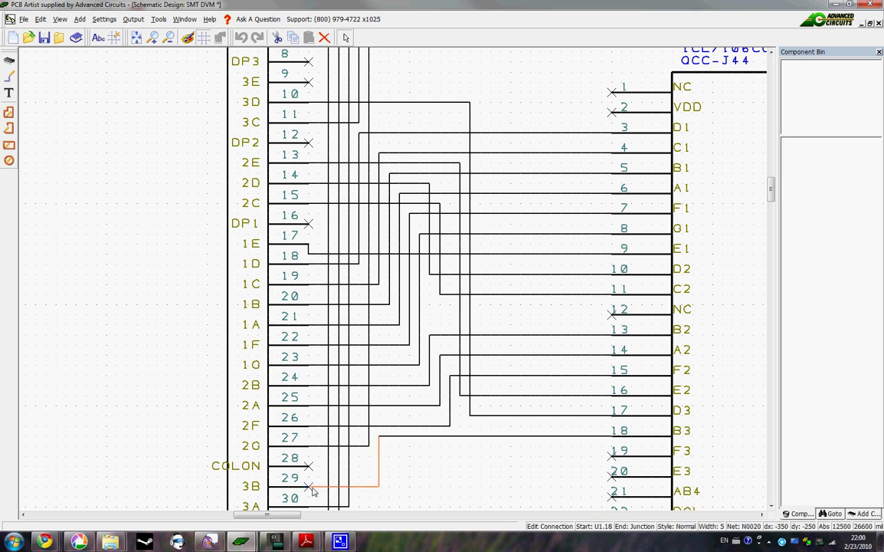
{"action": "left_click", "coordinate": [313, 489]}
Step: Wire U1 pin 19 (F3) to LCD1 pin 31 (3F), keeping its vertical run beside the B3 connection
{"action": "middle_click_drag", "start_coordinate": [467, 495], "coordinate": [514, 387]}
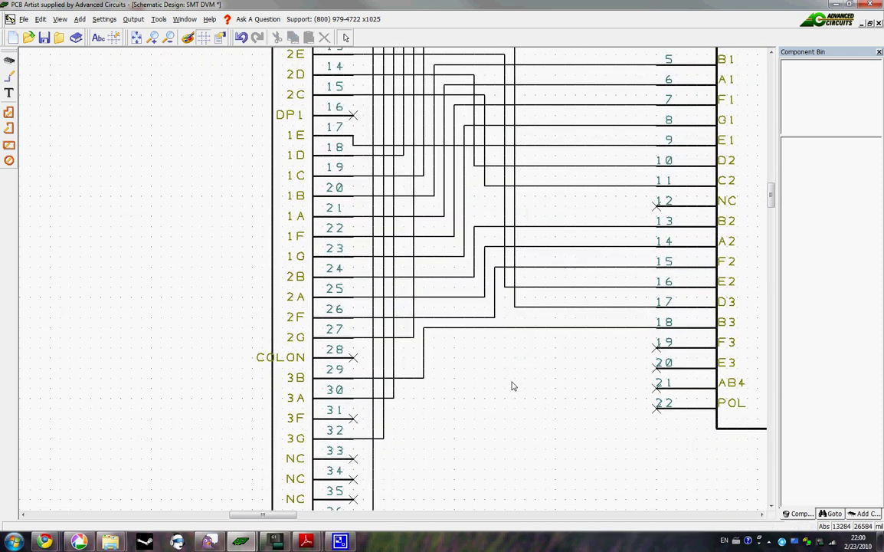
{"action": "left_click", "coordinate": [647, 352]}
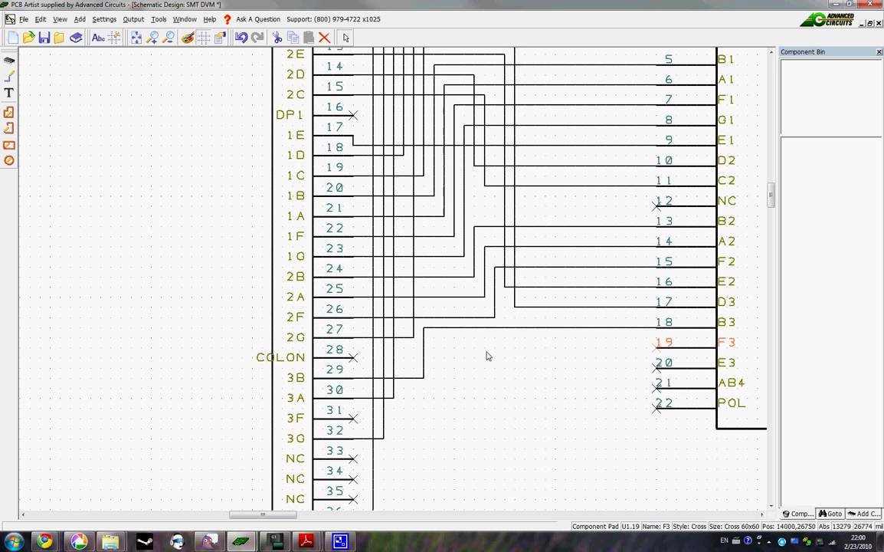
{"action": "left_click", "coordinate": [656, 347]}
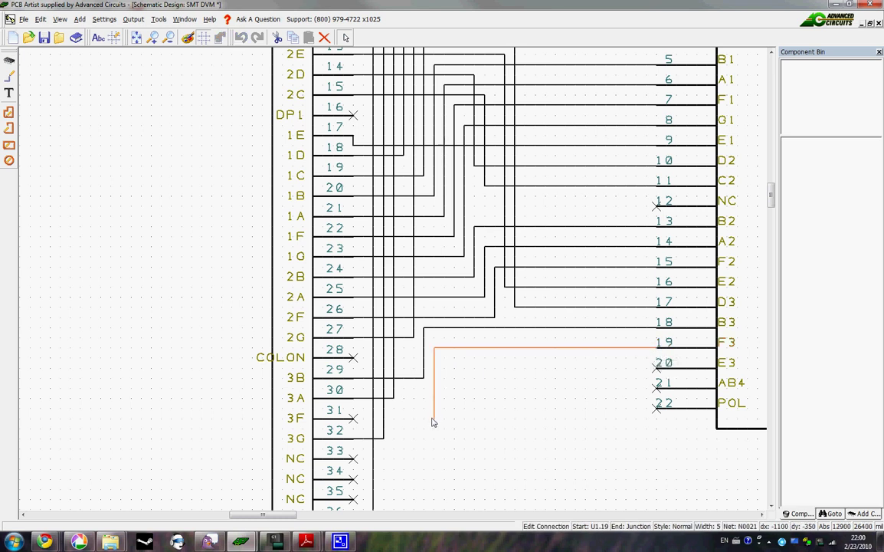
{"action": "left_click", "coordinate": [363, 421]}
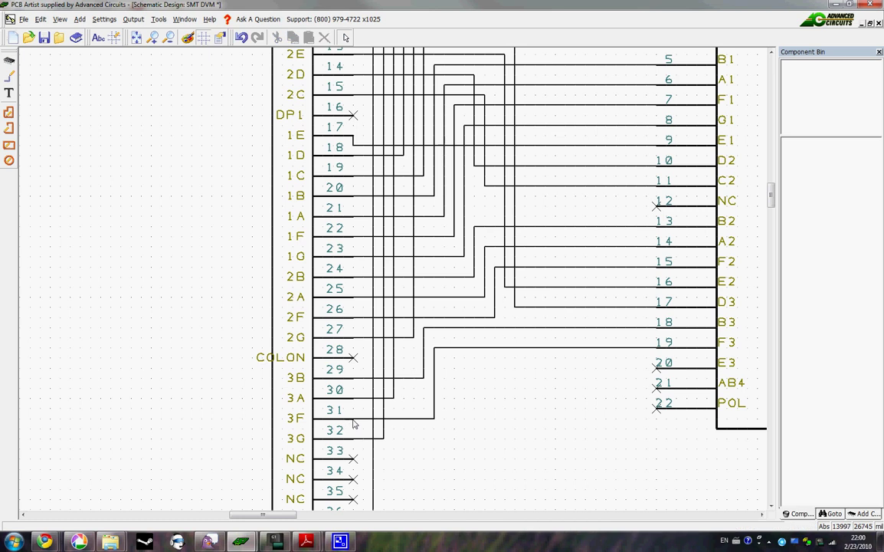
Step: Wire U1 pin 20 (E3) to LCD1 pin 9 (3E), running it vertically alongside the D3 connection
{"action": "left_click", "coordinate": [657, 369]}
{"action": "scroll", "coordinate": [549, 256], "scroll_direction": "up", "scroll_amount": 5}
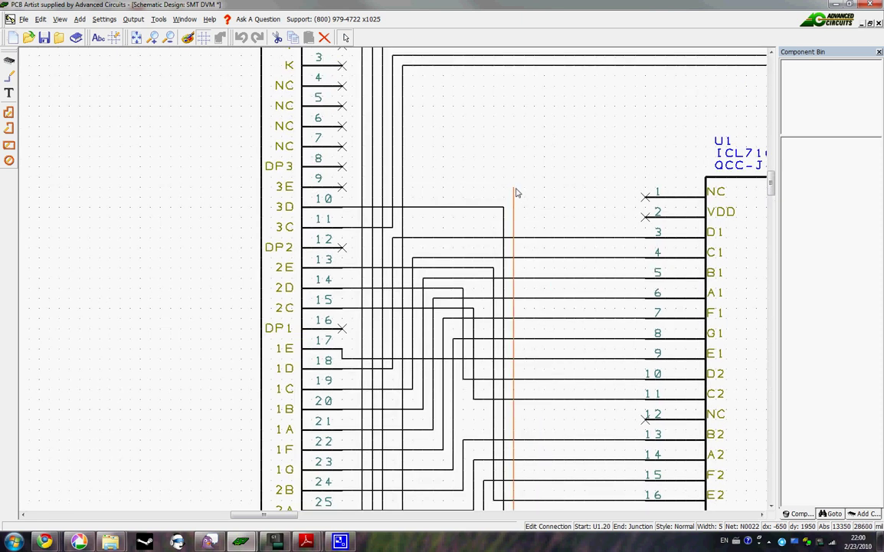
{"action": "scroll", "coordinate": [521, 169], "scroll_direction": "down", "scroll_amount": 2}
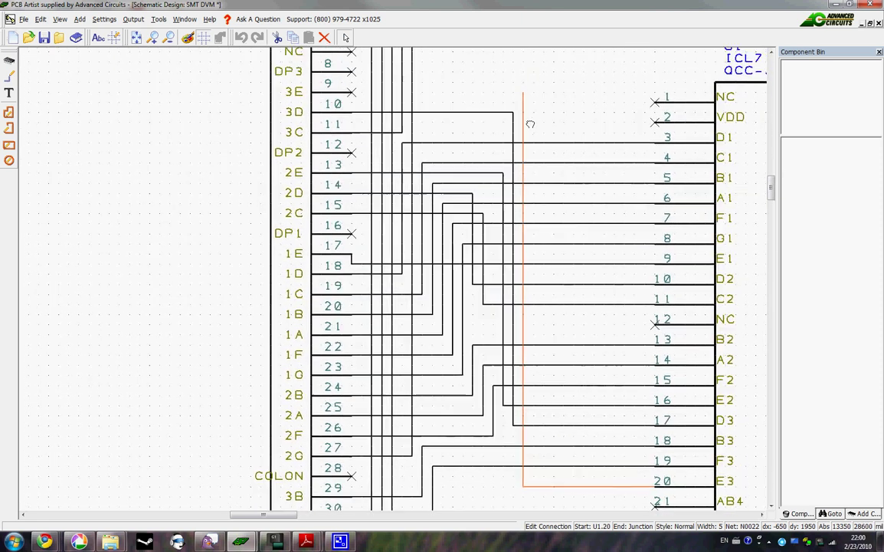
{"action": "scroll", "coordinate": [529, 127], "scroll_direction": "up", "scroll_amount": 1}
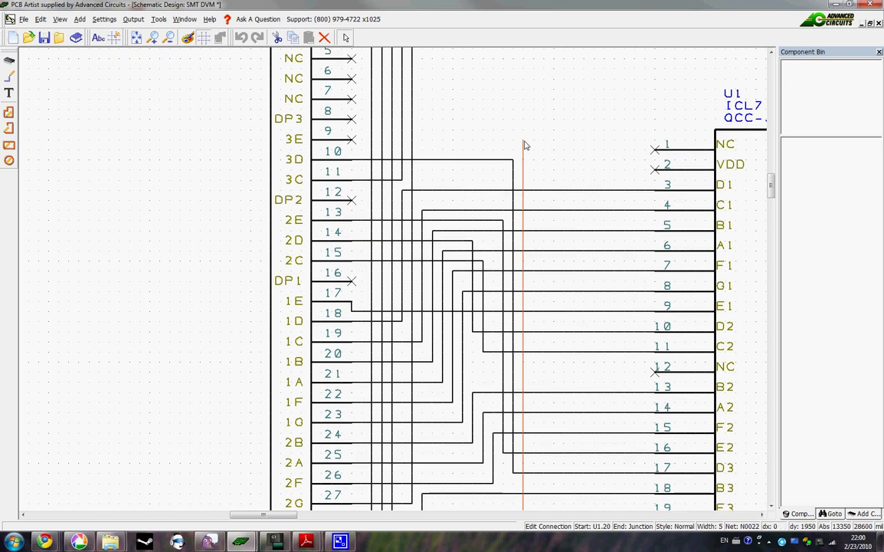
{"action": "left_click", "coordinate": [352, 141]}
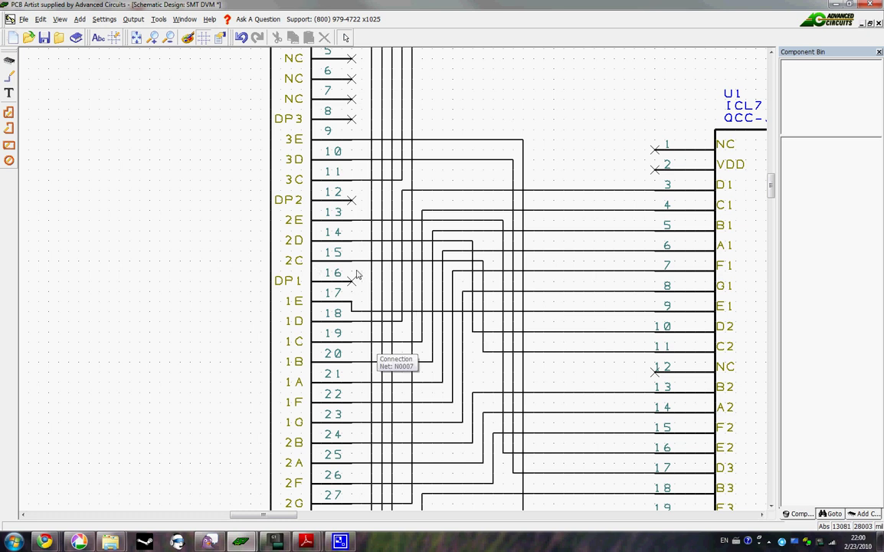
Step: Review the wiring between LCD1 and U1 from the first to the last LCD pin for unconnected pins
{"action": "middle_click_drag", "start_coordinate": [491, 112], "coordinate": [527, 329]}
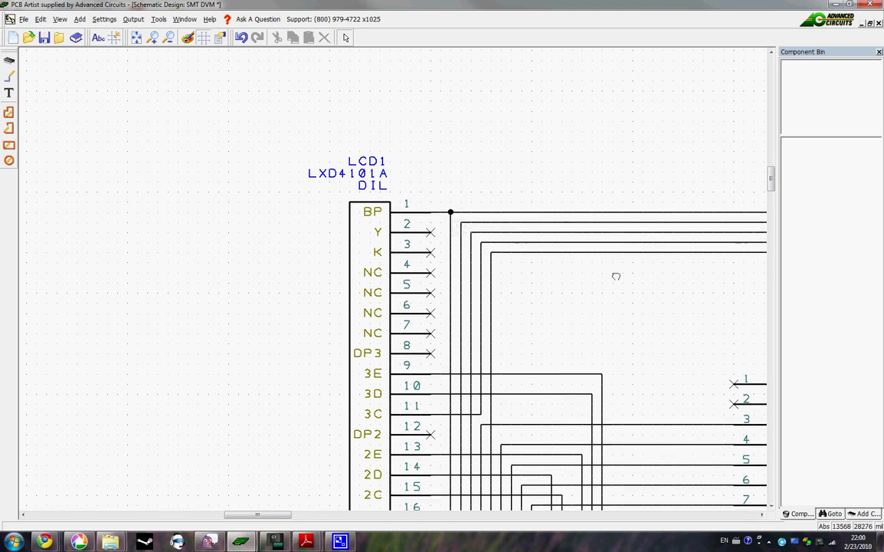
{"action": "scroll", "coordinate": [616, 276], "scroll_direction": "down", "scroll_amount": 5}
{"action": "middle_click_drag", "start_coordinate": [539, 321], "coordinate": [710, 466]}
{"action": "middle_click_drag", "start_coordinate": [526, 473], "coordinate": [529, 416]}
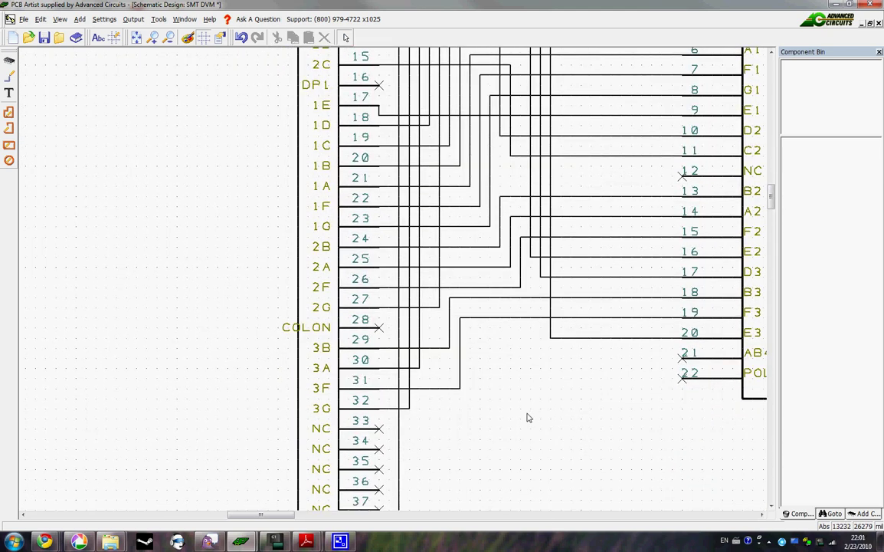
{"action": "scroll", "coordinate": [390, 273], "scroll_direction": "down", "scroll_amount": 1}
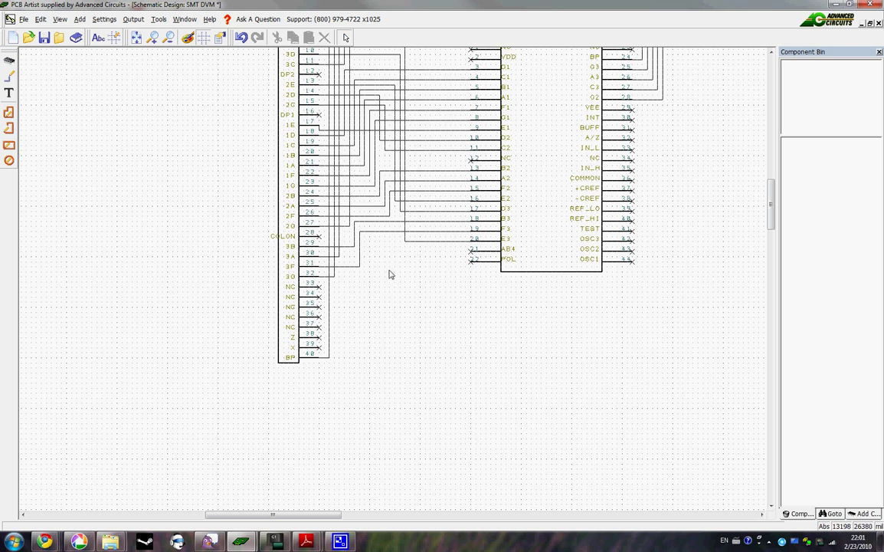
{"action": "middle_click_drag", "start_coordinate": [408, 286], "coordinate": [426, 314]}
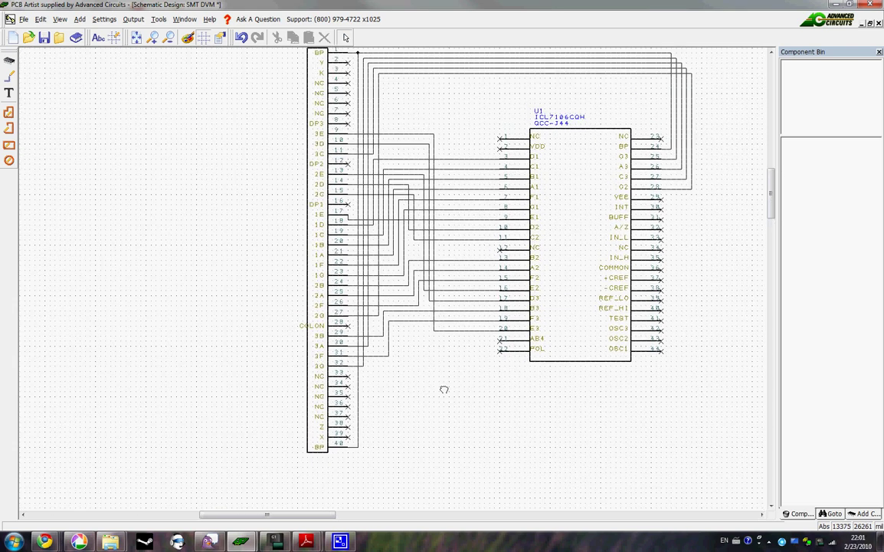
{"action": "middle_click_drag", "start_coordinate": [443, 390], "coordinate": [446, 394]}
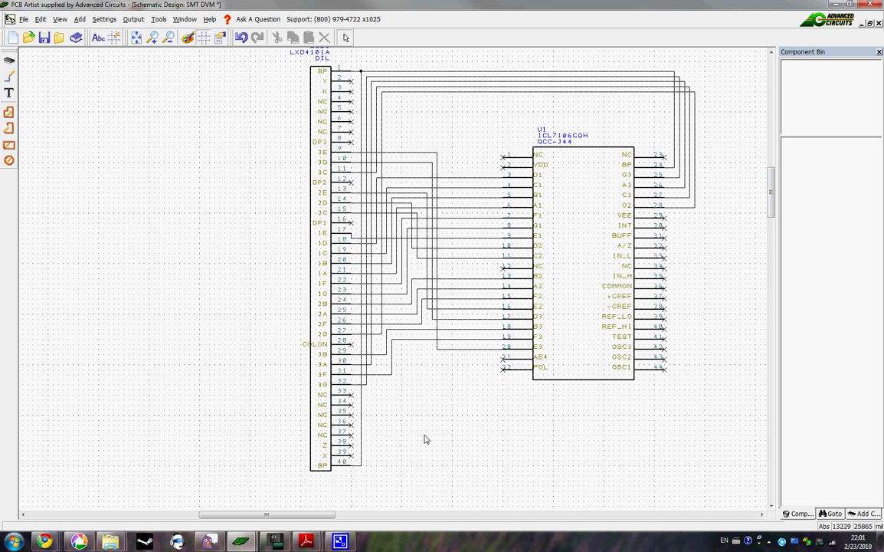
Step: Consult the segment layout and pin table in H4101A.pdf in Adobe Reader, and return to the PCB Artist schematic
{"action": "mouse_move", "coordinate": [307, 543]}
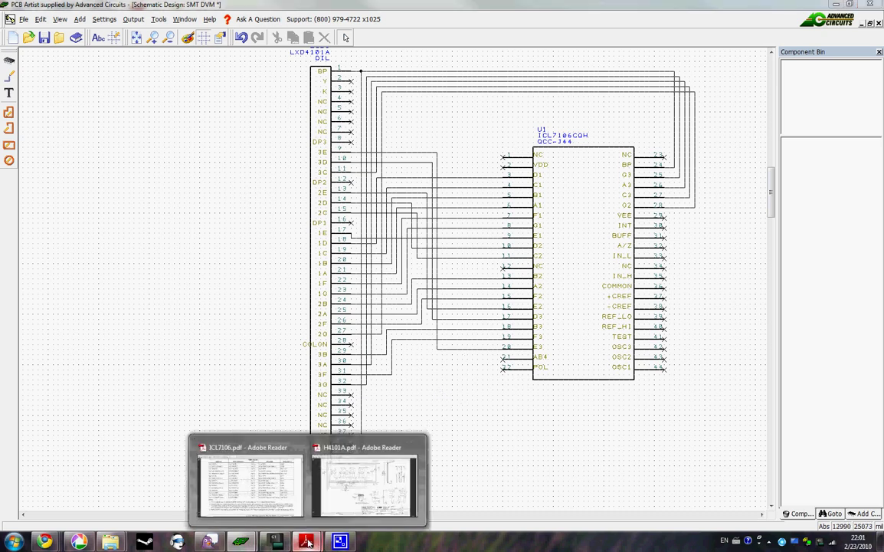
{"action": "left_click", "coordinate": [340, 485]}
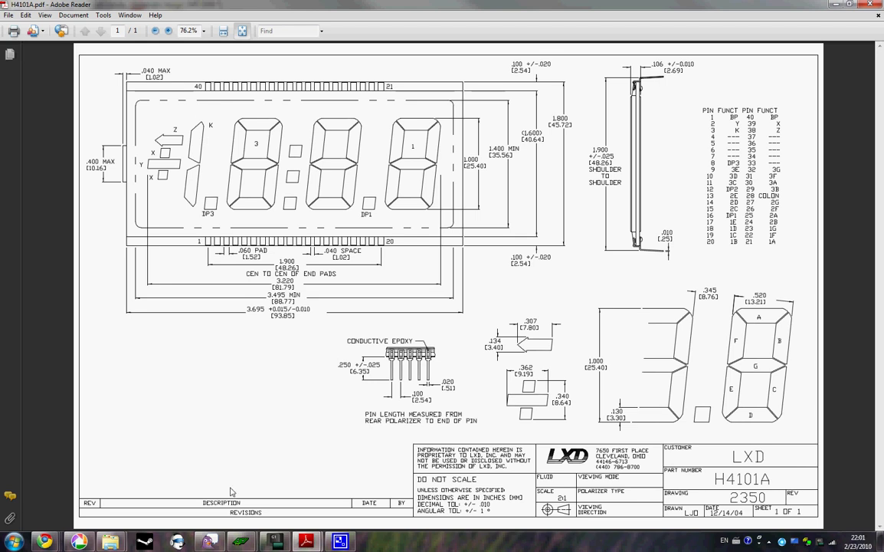
{"action": "mouse_move", "coordinate": [209, 542]}
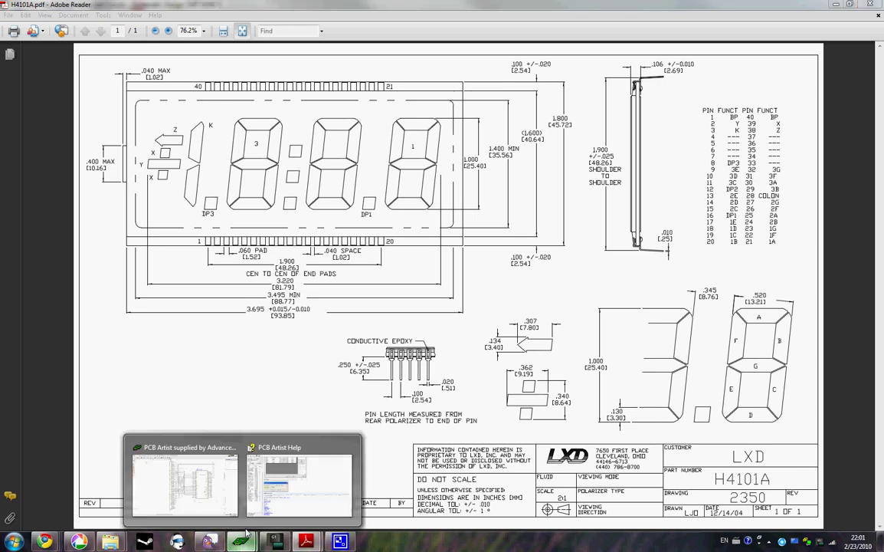
{"action": "left_click", "coordinate": [184, 482]}
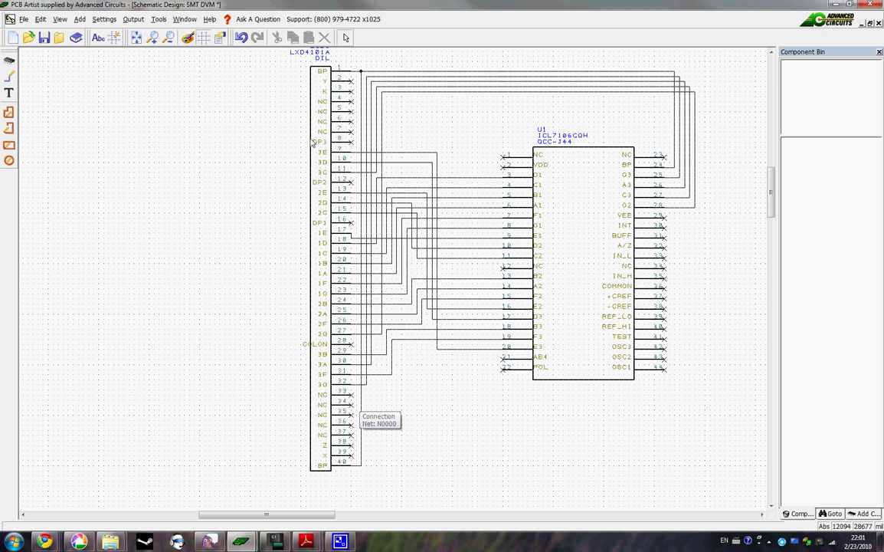
Step: Wire U1 pin 21 (AB4) to LCD1 pin 3 (K), running it vertically beside the E3 connection and below the upper horizontal wires
{"action": "left_click", "coordinate": [503, 362]}
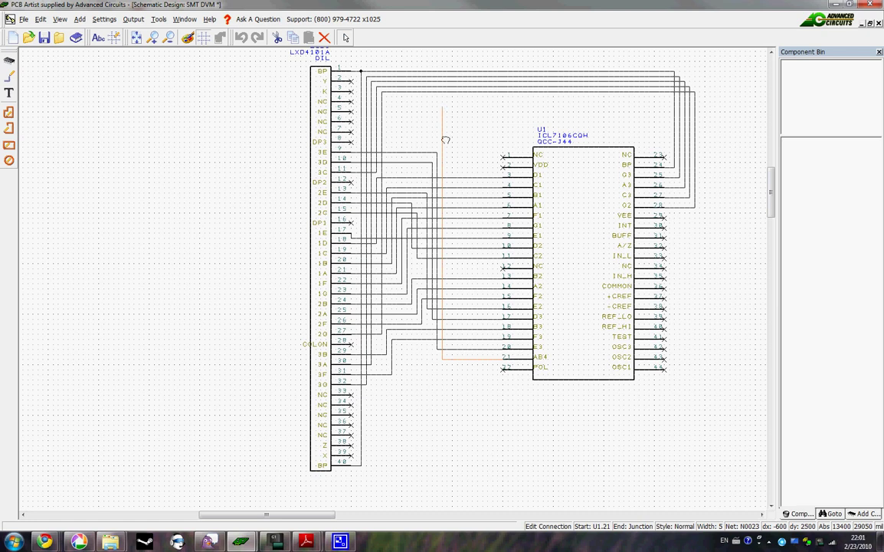
{"action": "scroll", "coordinate": [445, 140], "scroll_direction": "up", "scroll_amount": 3}
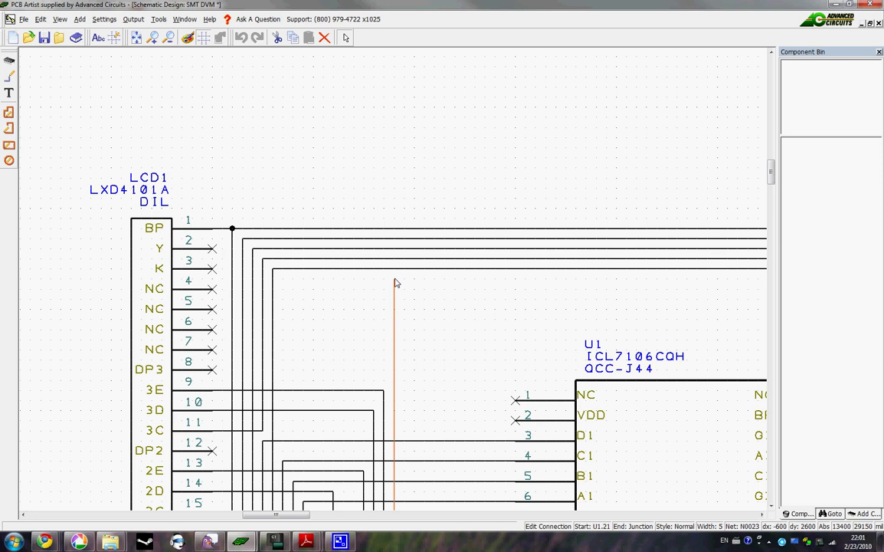
{"action": "left_click", "coordinate": [213, 280]}
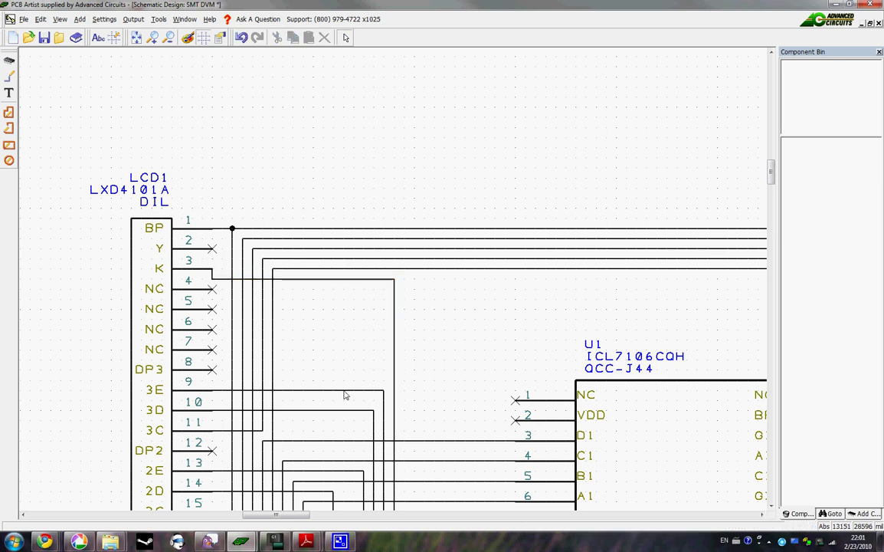
{"action": "scroll", "coordinate": [349, 262], "scroll_direction": "down", "scroll_amount": 1}
{"action": "scroll", "coordinate": [348, 262], "scroll_direction": "down", "scroll_amount": 1}
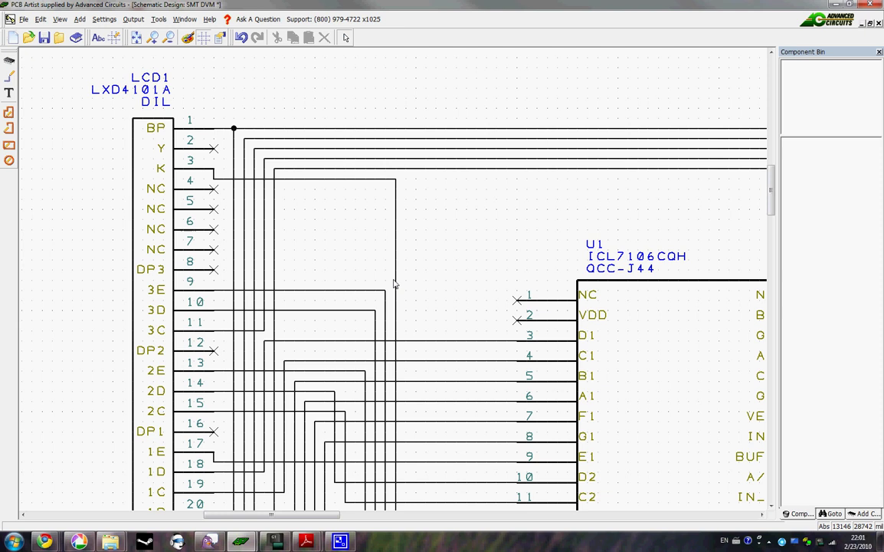
{"action": "scroll", "coordinate": [395, 282], "scroll_direction": "down", "scroll_amount": 2}
{"action": "scroll", "coordinate": [414, 245], "scroll_direction": "down", "scroll_amount": 2}
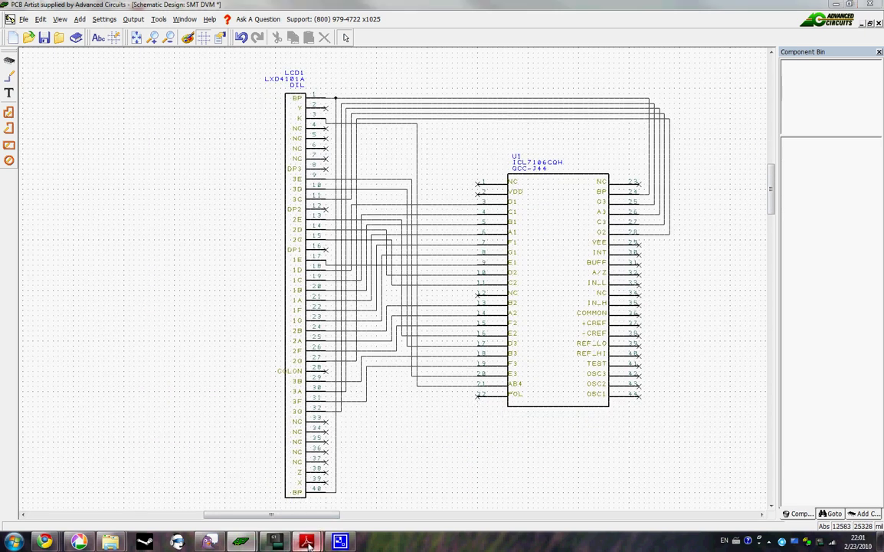
Step: Check the polarity segments X, Y and Z in H4101A.pdf in Adobe Reader, and return to the PCB Artist schematic
{"action": "mouse_move", "coordinate": [306, 542]}
{"action": "left_click", "coordinate": [348, 479]}
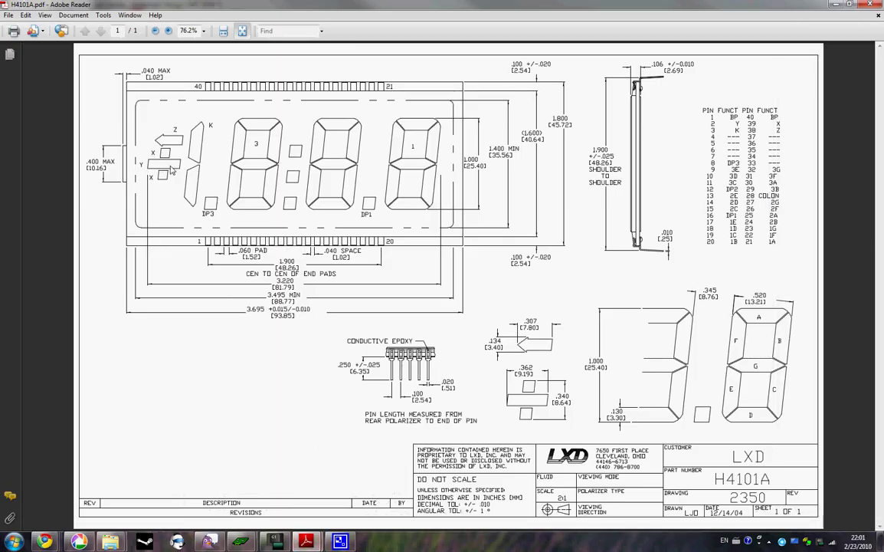
{"action": "left_click", "coordinate": [242, 541]}
{"action": "left_click", "coordinate": [183, 483]}
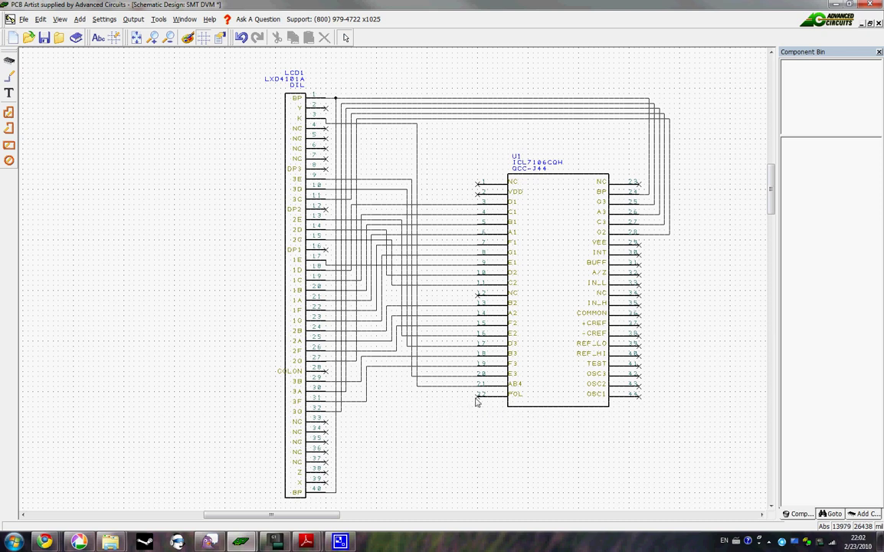
Step: Wire U1 pin 22 (POL) to LCD1 pin 2 (Y), keeping its vertical run beside the AB4 connection
{"action": "left_click", "coordinate": [478, 395]}
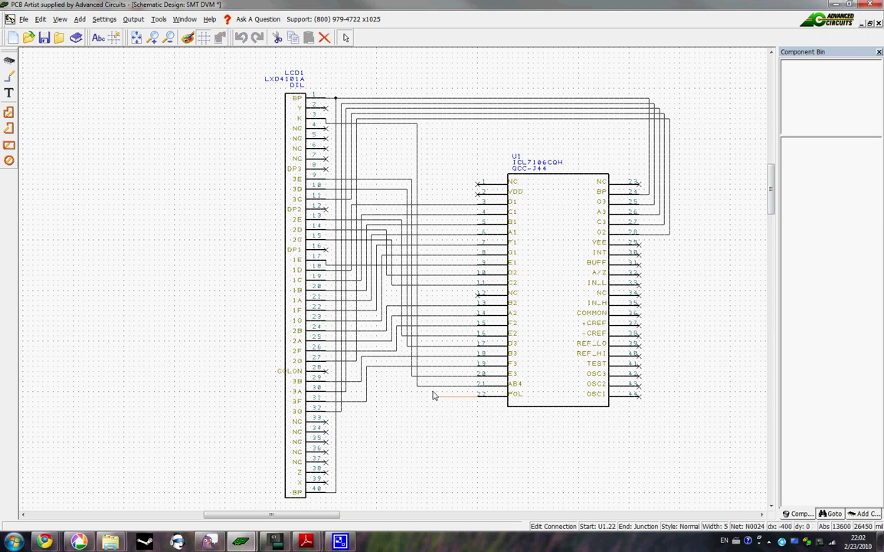
{"action": "left_click", "coordinate": [423, 136]}
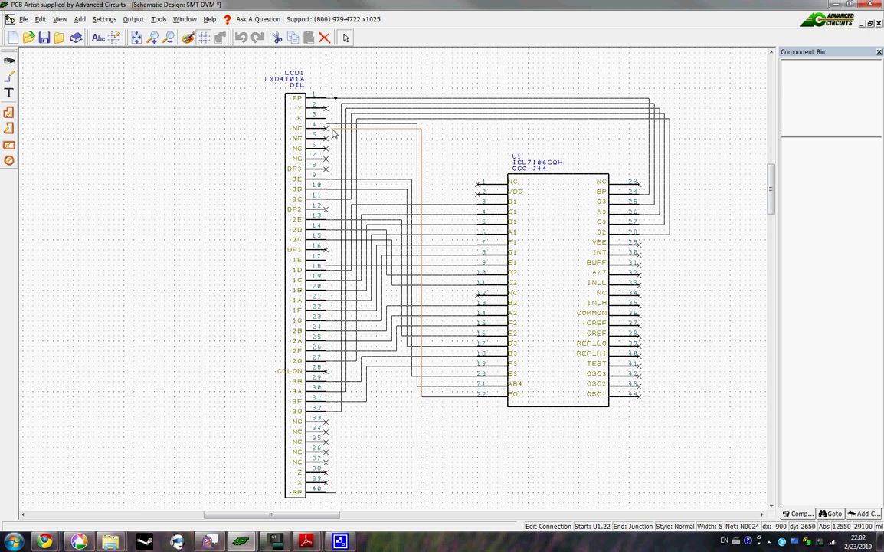
{"action": "left_click", "coordinate": [332, 132]}
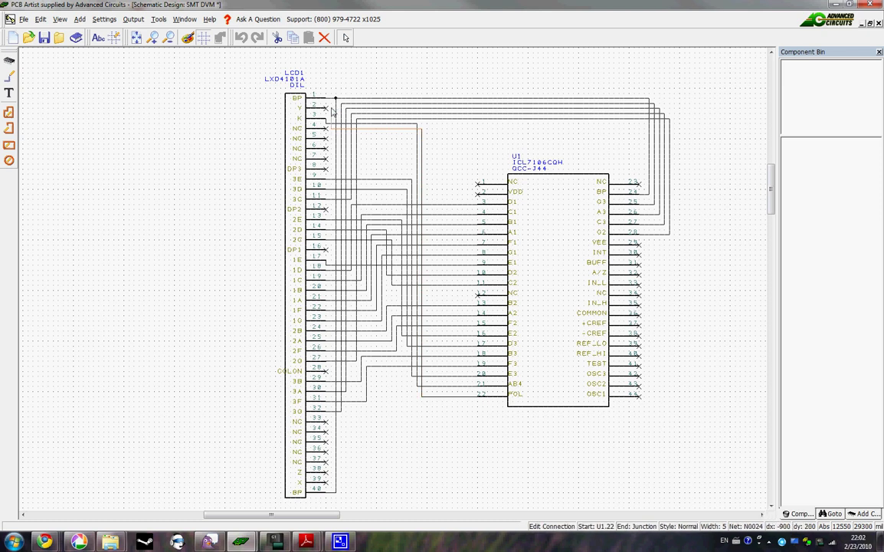
{"action": "left_click", "coordinate": [324, 111]}
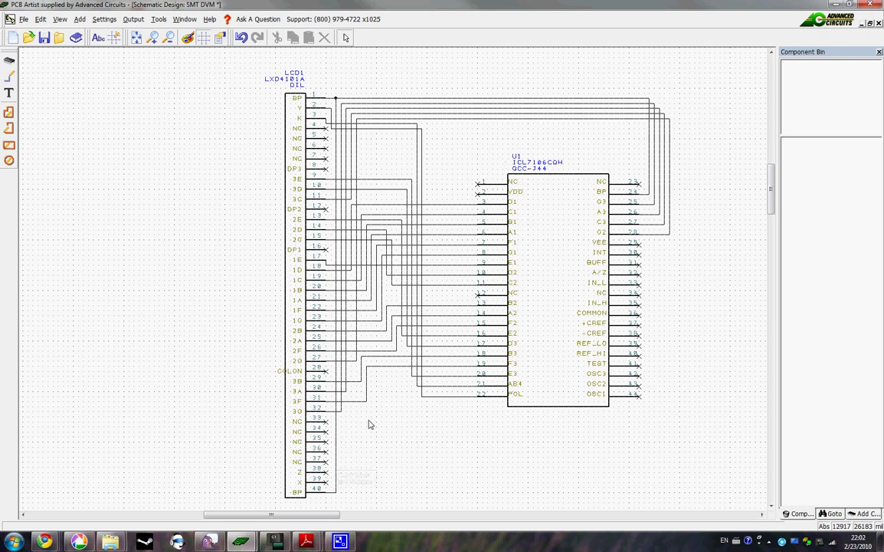
Step: Look over the wiring between LCD1 and U1 and save the SMT DVM schematic
{"action": "middle_click_drag", "start_coordinate": [367, 422], "coordinate": [425, 406]}
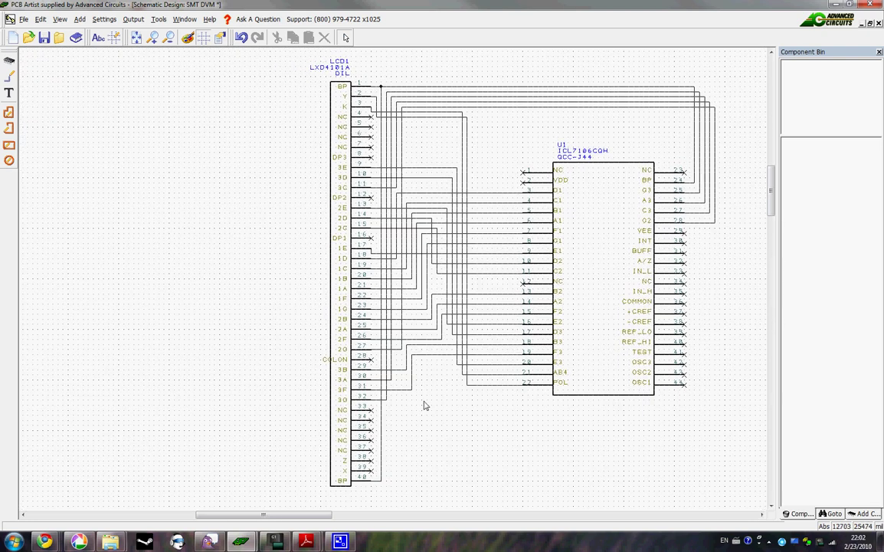
{"action": "left_click", "coordinate": [378, 88]}
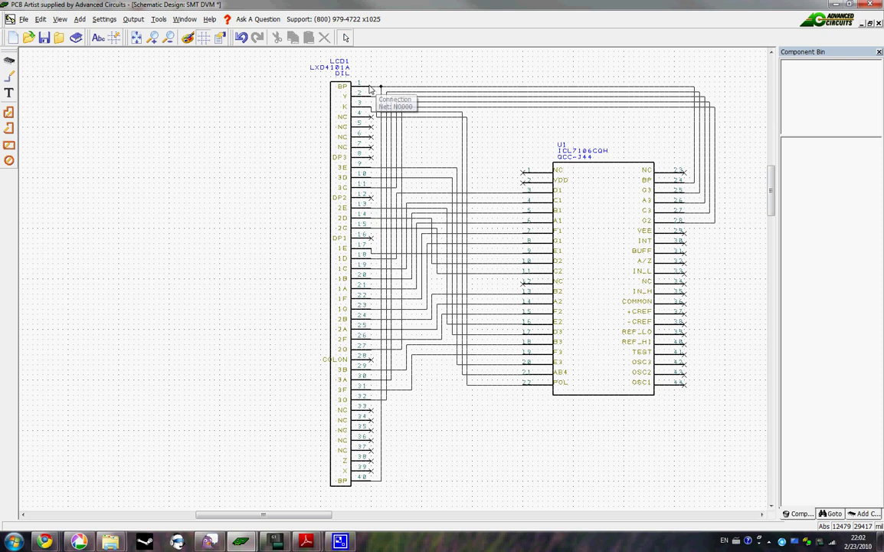
{"action": "left_click", "coordinate": [44, 39]}
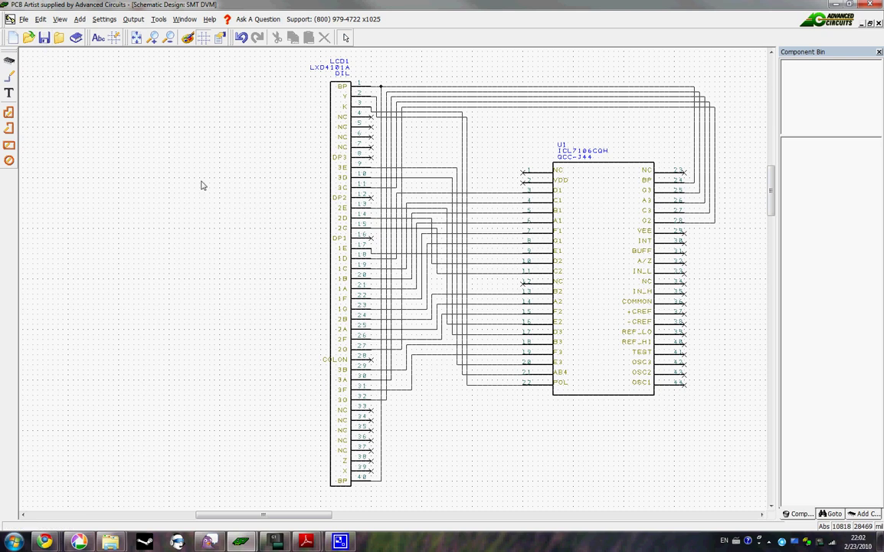